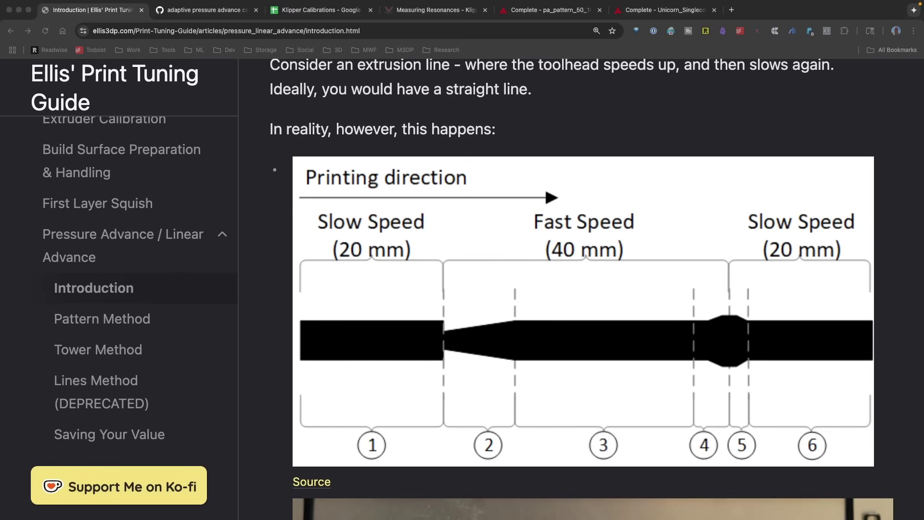
- Switch to the adaptive pressure advance wiki tab and scroll down to the 12-test speed/acceleration table
scroll(518, 346, "down", 1)
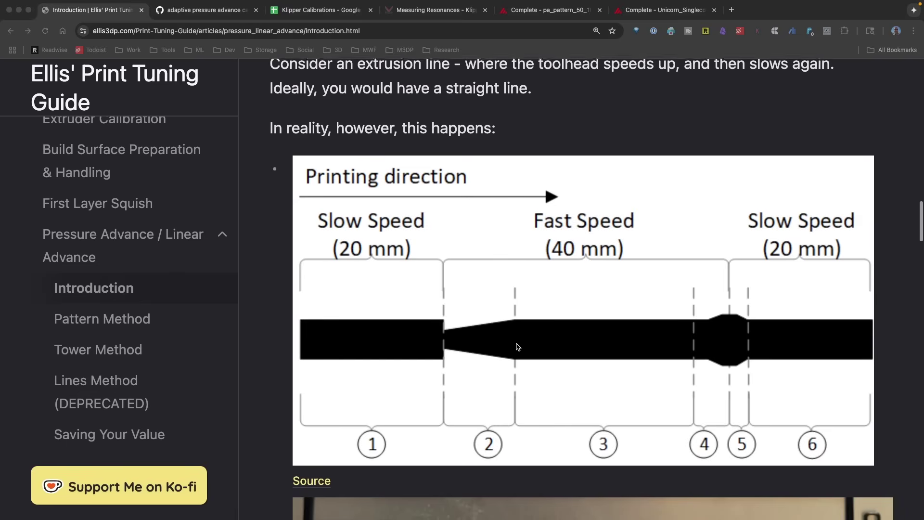
scroll(518, 375, "down", 1)
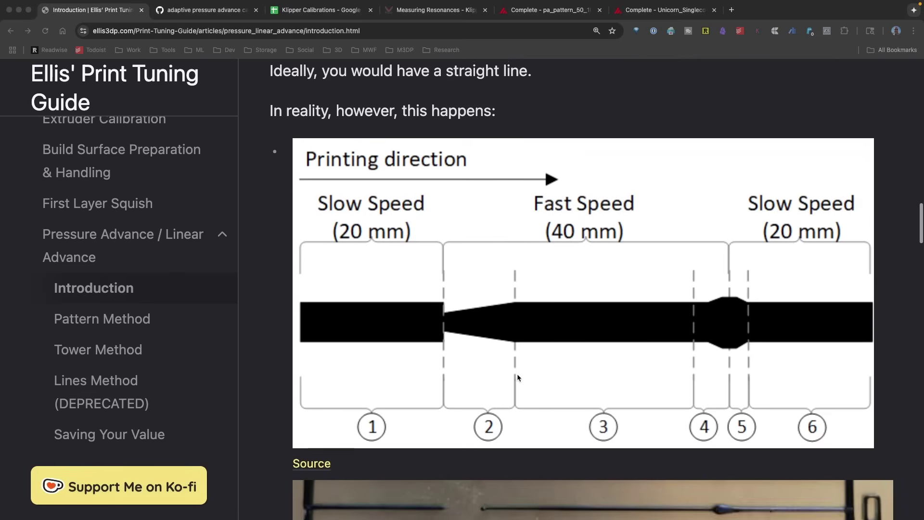
scroll(518, 378, "down", 3)
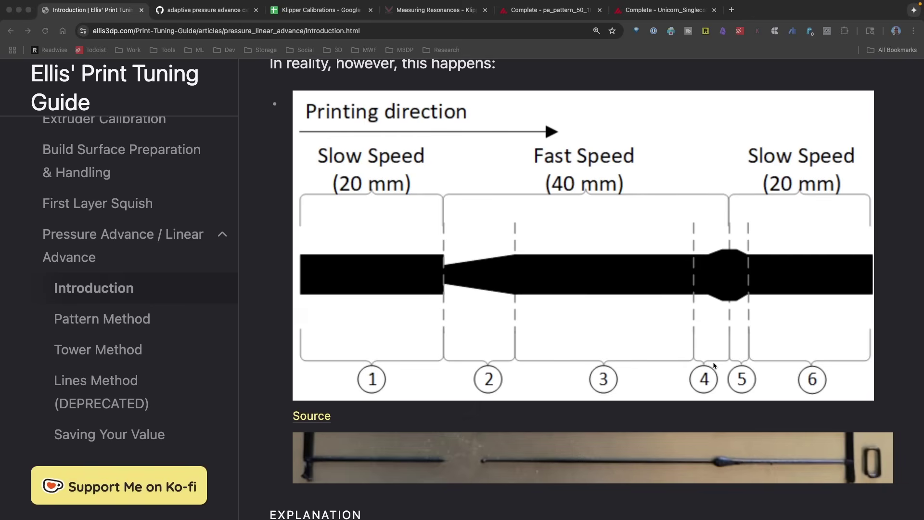
left_click(206, 15)
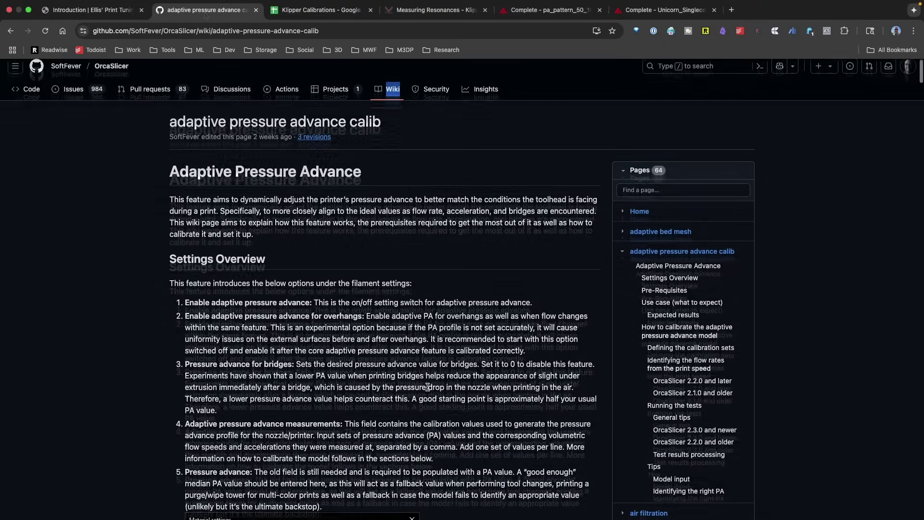
scroll(443, 394, "down", 5)
scroll(443, 394, "down", 3)
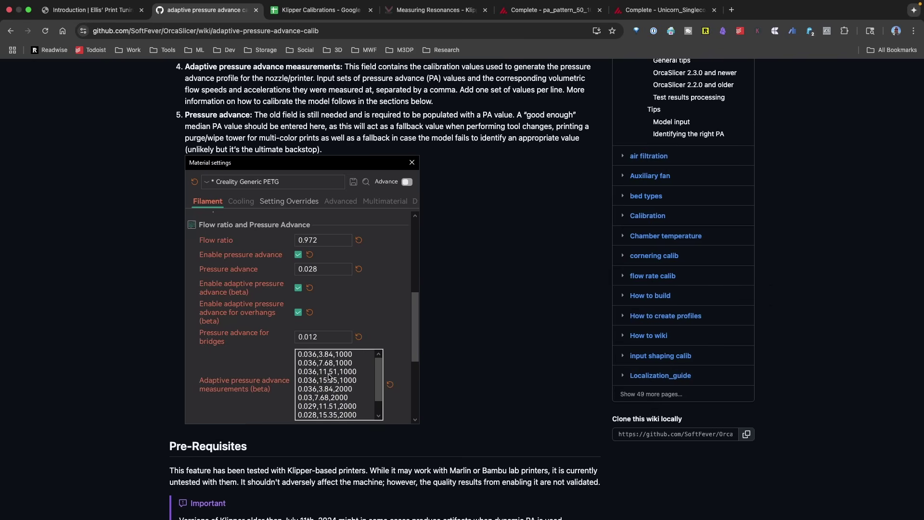
scroll(328, 377, "down", 15)
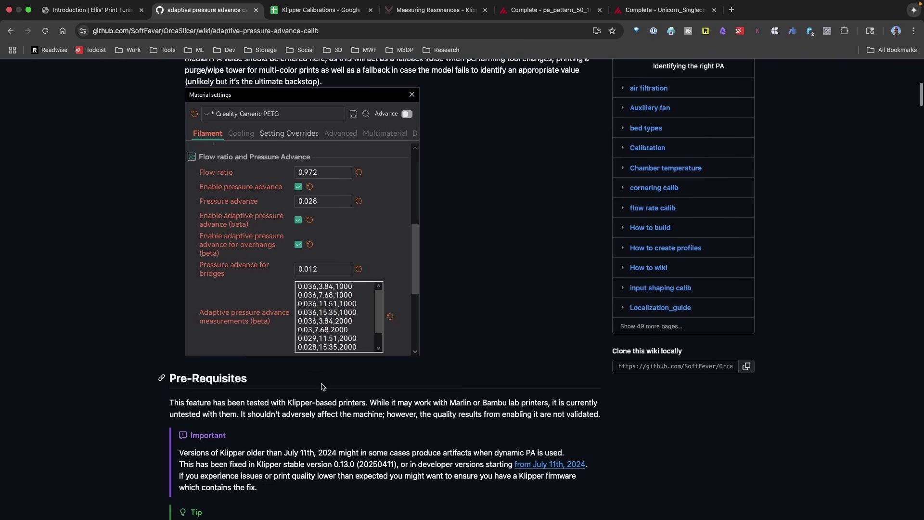
scroll(314, 402, "down", 20)
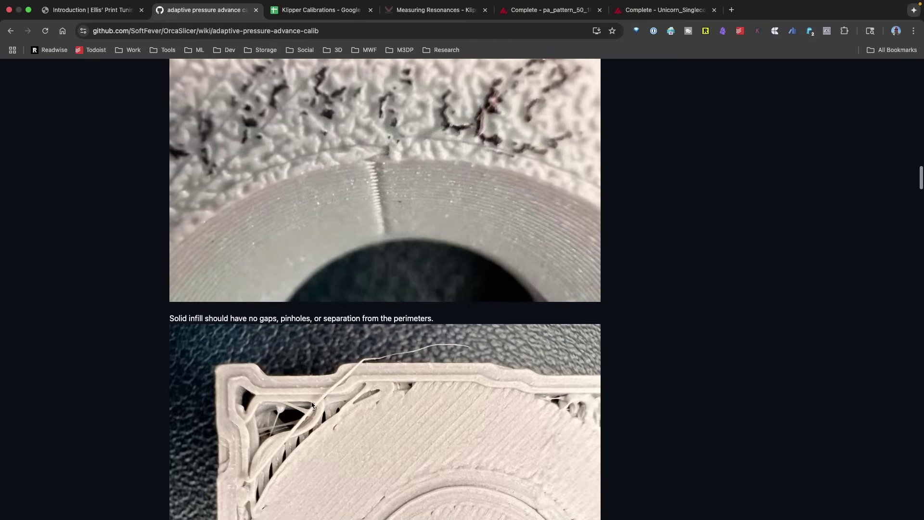
scroll(315, 386, "down", 3)
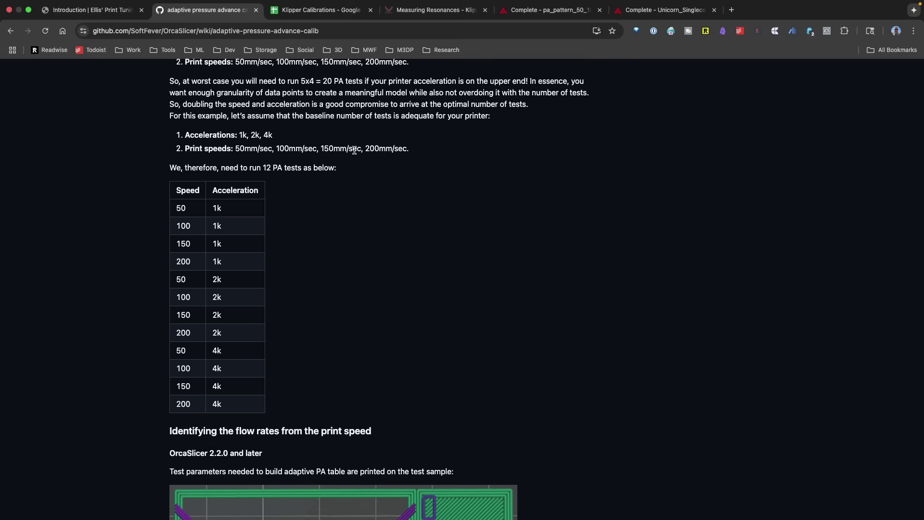
scroll(341, 196, "down", 10)
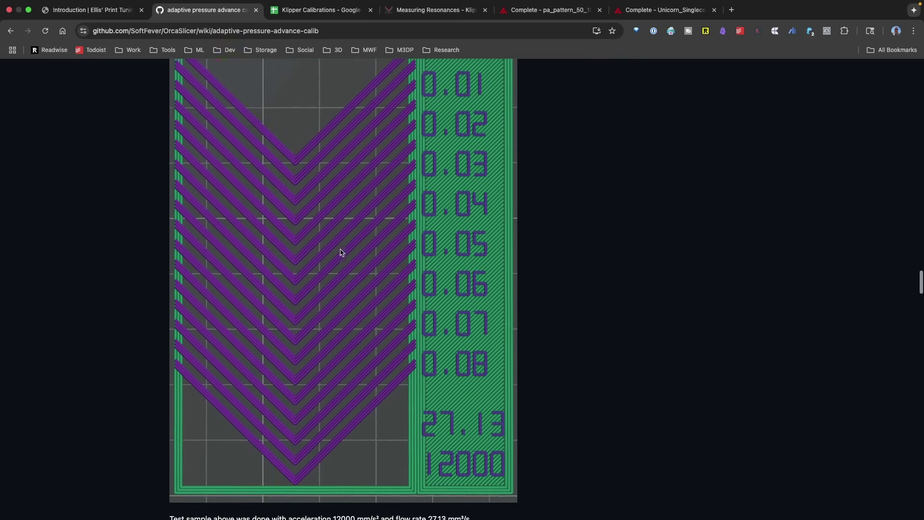
scroll(385, 354, "up", 3)
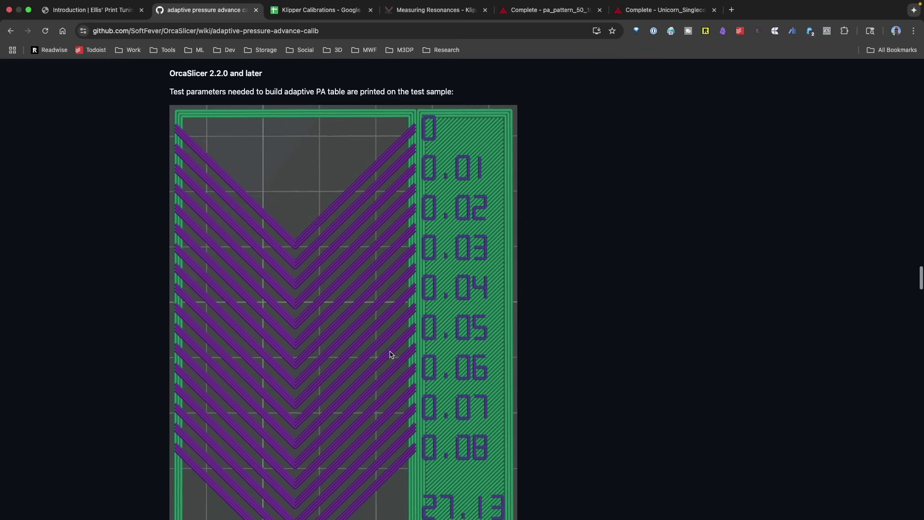
scroll(260, 256, "down", 3)
scroll(274, 258, "up", 10)
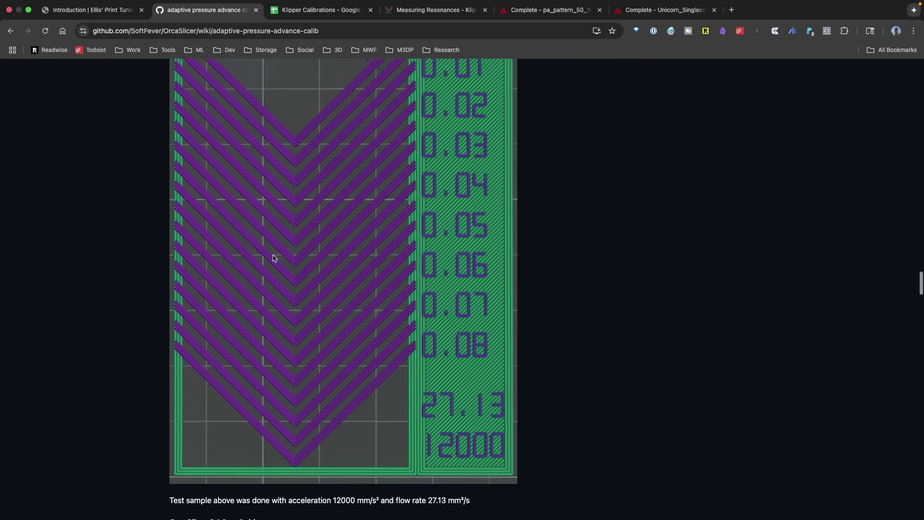
scroll(175, 437, "down", 5)
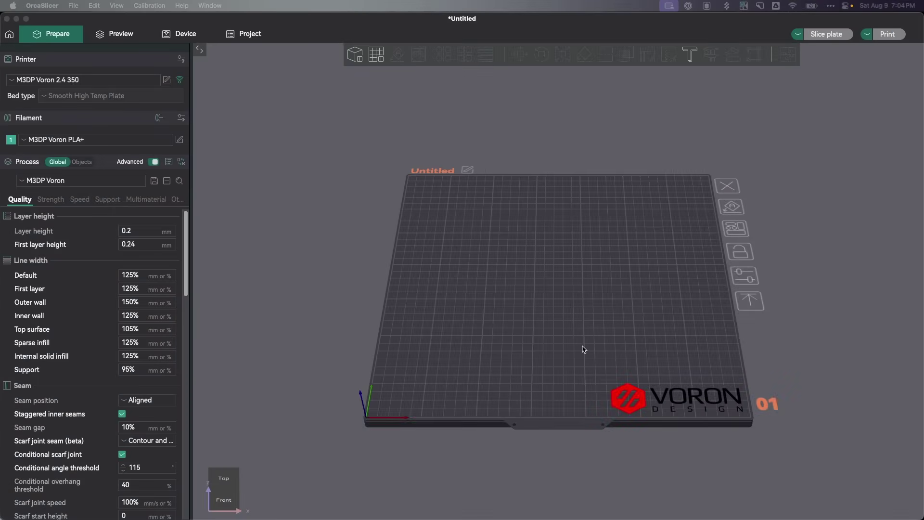
- Start a Pressure advance calibration from the Calibration menu using the PA Pattern method
left_click(150, 5)
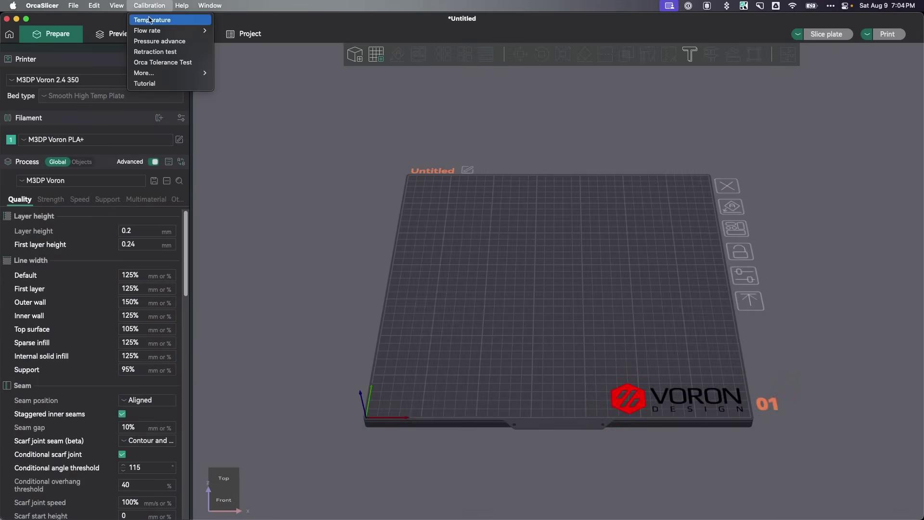
left_click(153, 42)
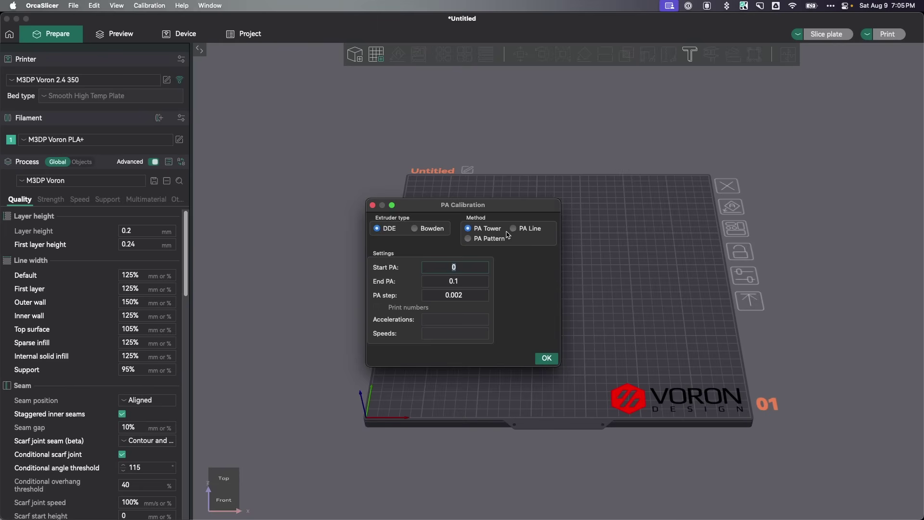
left_click(469, 239)
- Enter accelerations 1000,2000,4000 and speeds 50,100,150,200
type("1")
type("000,2000,4000")
key("Tab")
type("50")
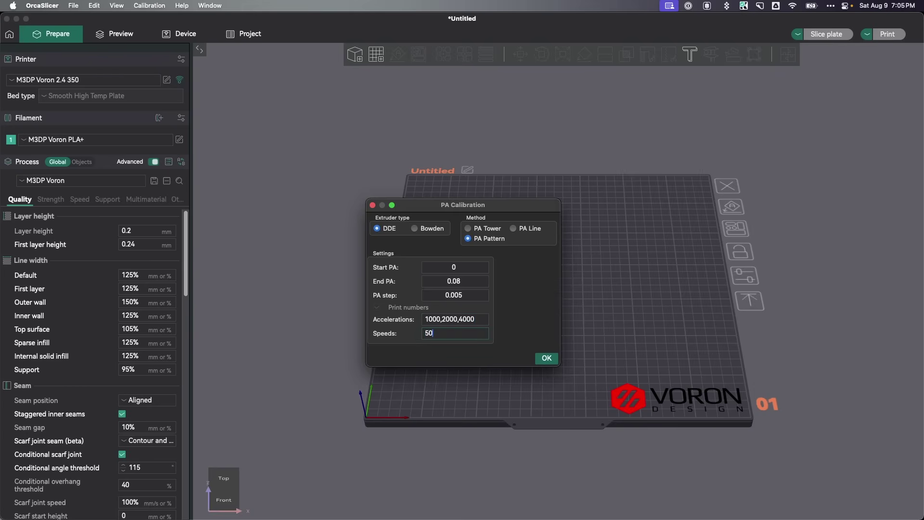
type(",100,150,200")
- Create the PA pattern objects, slice the plate, and open the M3DP Voron PLA+ filament settings
left_click(544, 358)
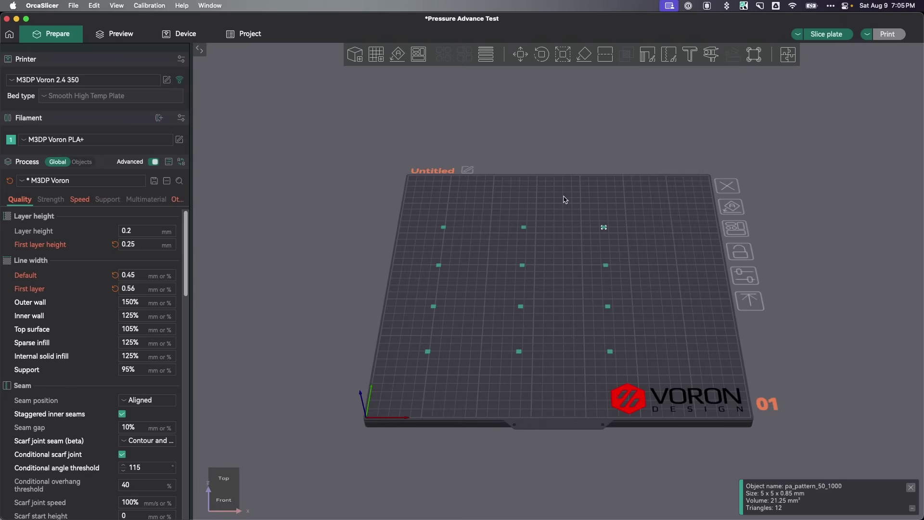
left_click(836, 38)
scroll(578, 351, "up", 3)
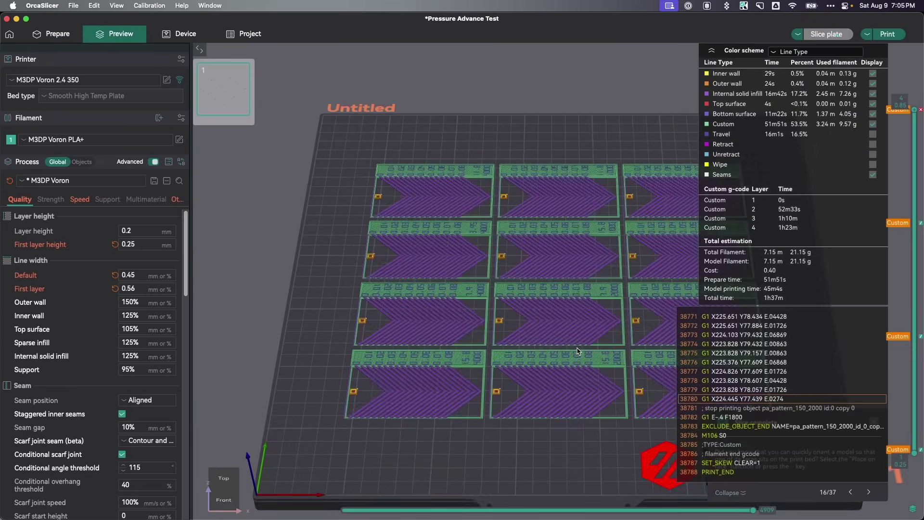
scroll(578, 351, "up", 2)
scroll(554, 390, "up", 3)
scroll(409, 438, "down", 3)
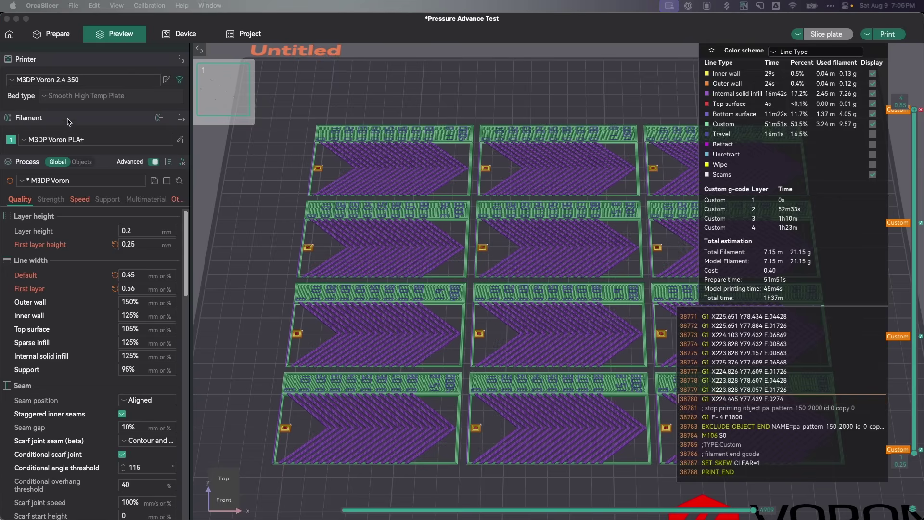
left_click(179, 141)
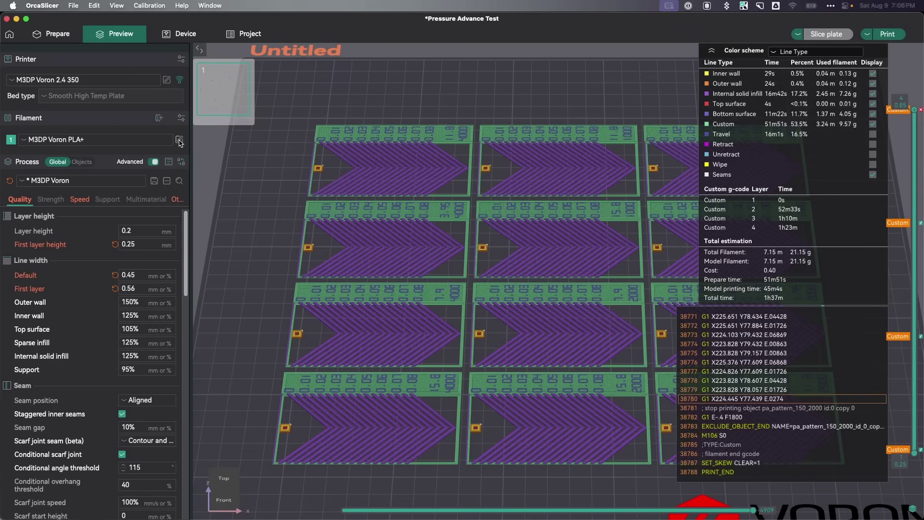
scroll(348, 299, "down", 5)
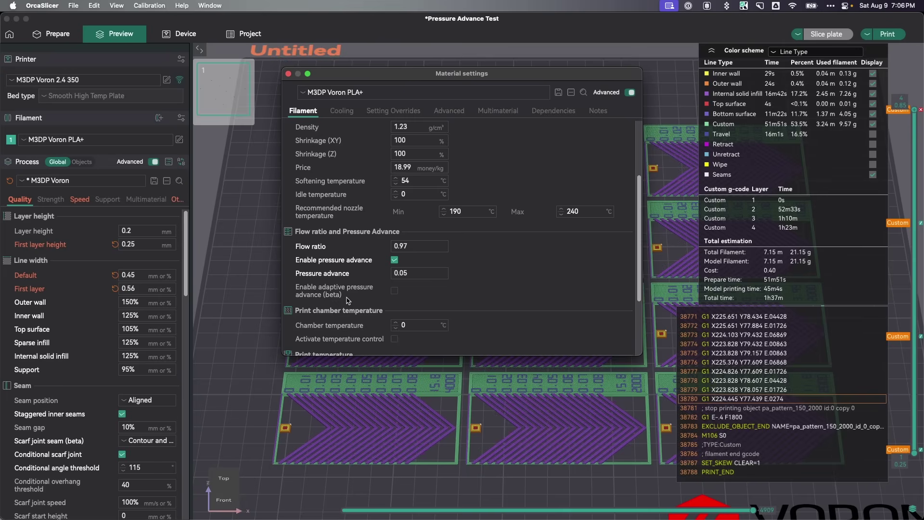
- Enable adaptive pressure advance (beta) and select all the default 0,0,0 measurement lines
left_click(395, 291)
scroll(398, 289, "down", 3)
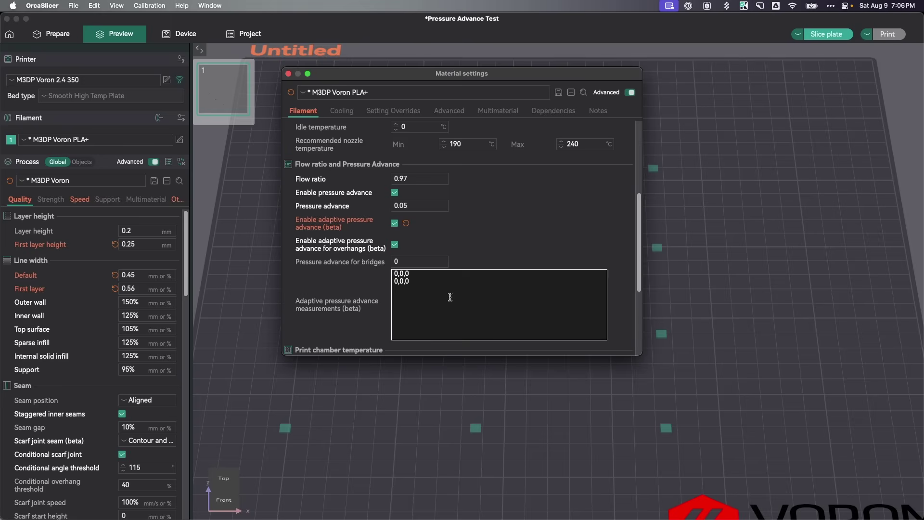
key("super+a")
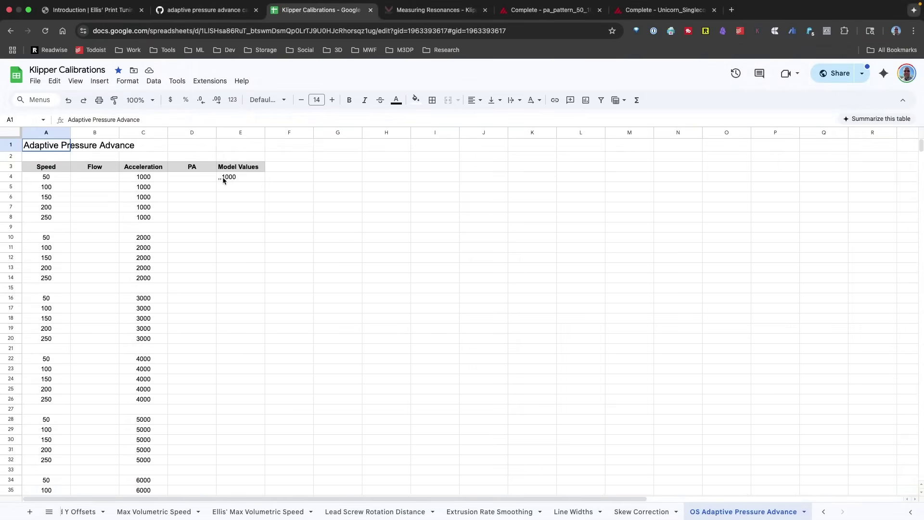
- Select the first four Model Values entries in the spreadsheet
left_click_drag(223, 177, 239, 219)
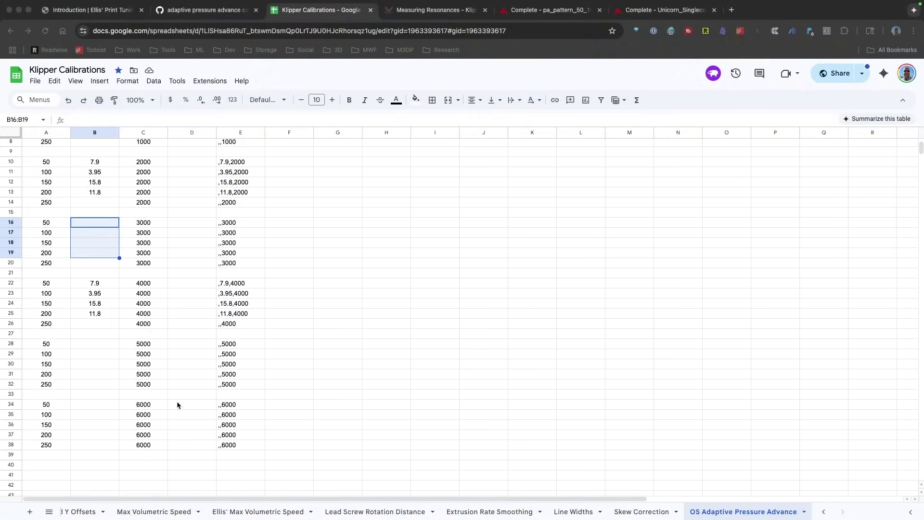
- Scroll up in the Google Sheet to view the acceleration rows
scroll(132, 433, "up", 3)
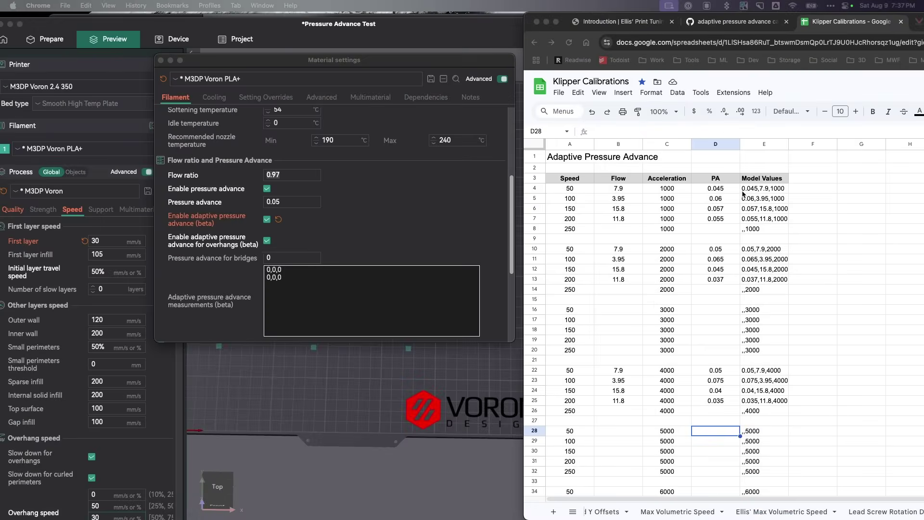
- Copy the 1000-acceleration model values E4:E7 and paste them over the 0,0,0 placeholder lines
left_click_drag(746, 191, 757, 221)
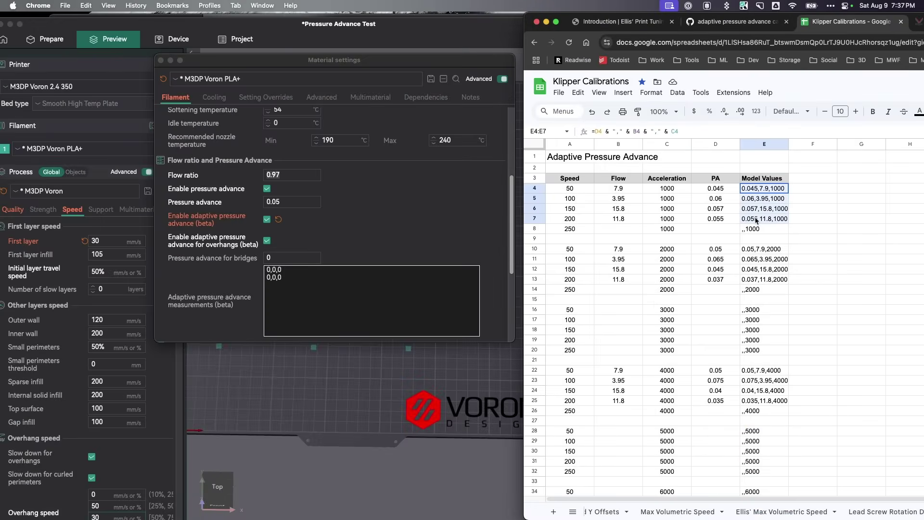
right_click(758, 218)
left_click(794, 88)
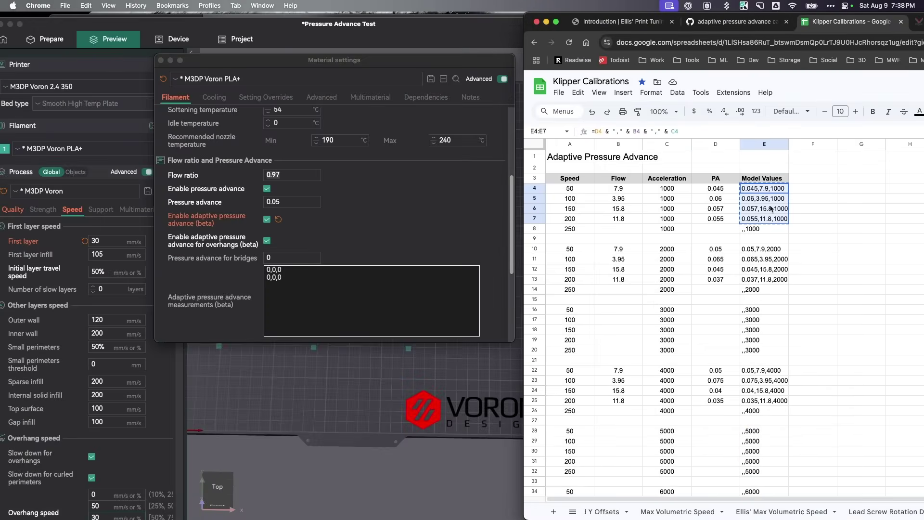
left_click(303, 296)
left_click_drag(295, 281, 237, 268)
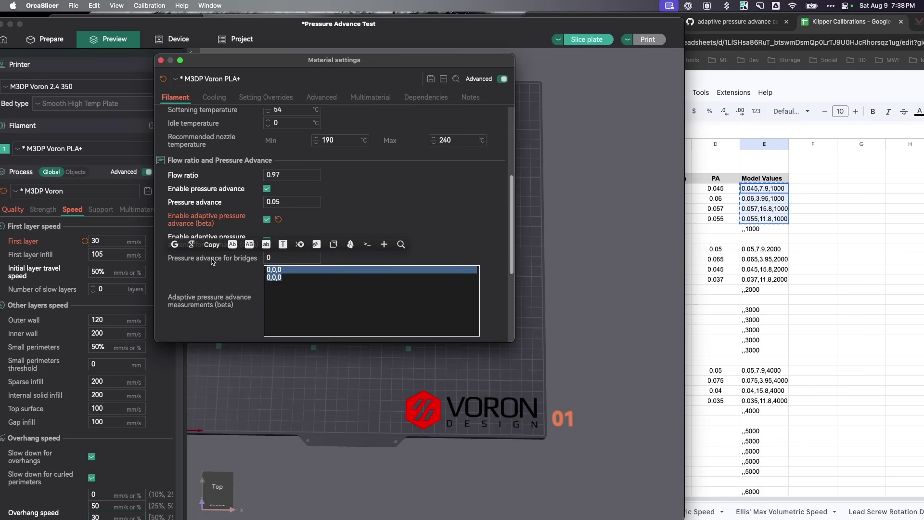
key("super+v")
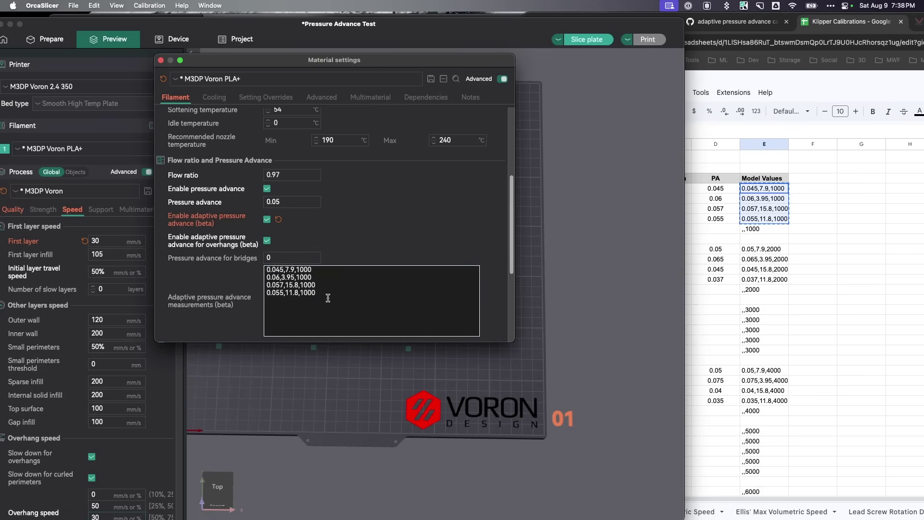
- Copy the 2000-acceleration model values E10:E13 and append them to the measurements
left_click(782, 282)
left_click_drag(786, 283, 753, 256)
right_click(754, 255)
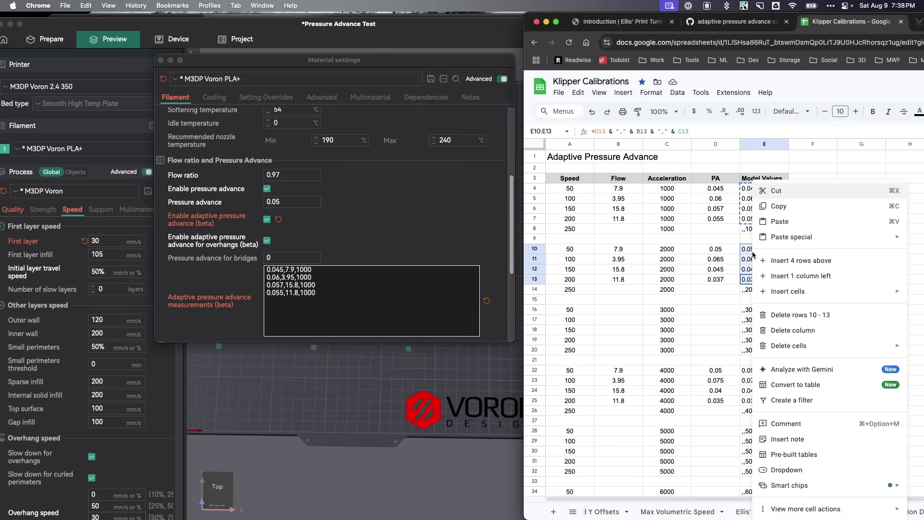
left_click(775, 201)
key("super+Tab")
key("super+v")
scroll(778, 366, "down", 3)
- Copy the 4000-acceleration model values E22:E25 and append them at the end
left_click(779, 365)
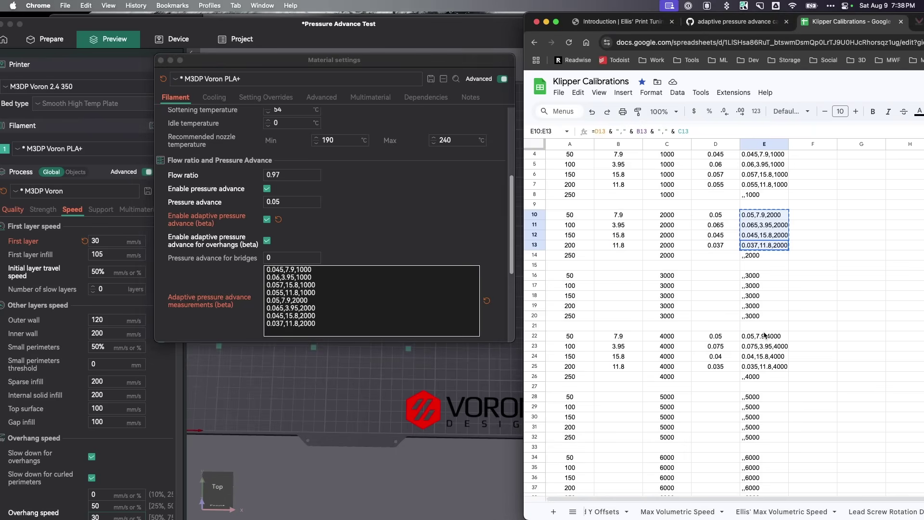
left_click_drag(766, 336, 765, 367)
key("super+c")
key("super+Tab")
key("super+v")
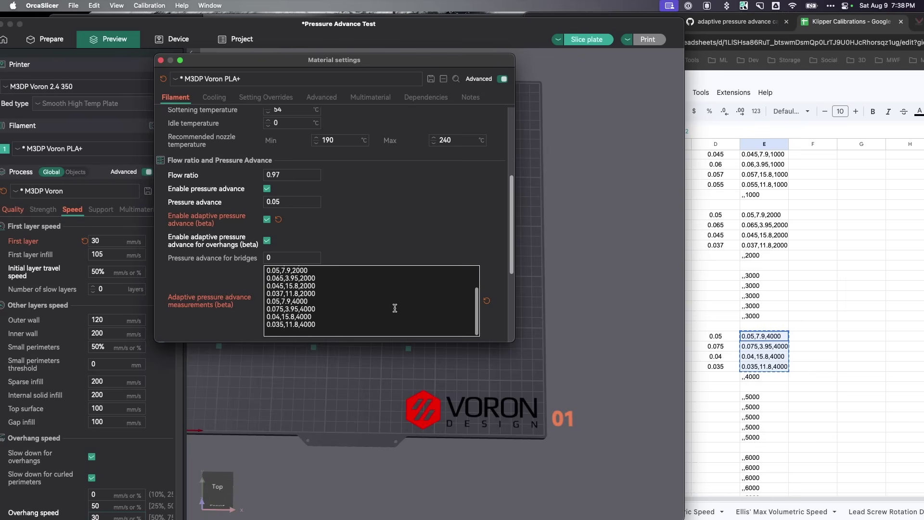
- Bring Chrome's Klipper Calibrations tab to full screen and click cell F19
left_click_drag(477, 317, 478, 296)
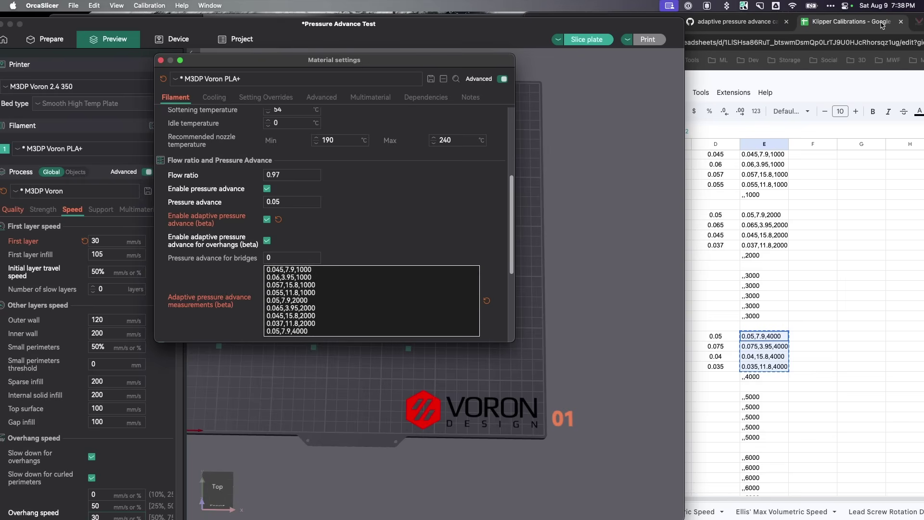
left_click(915, 36)
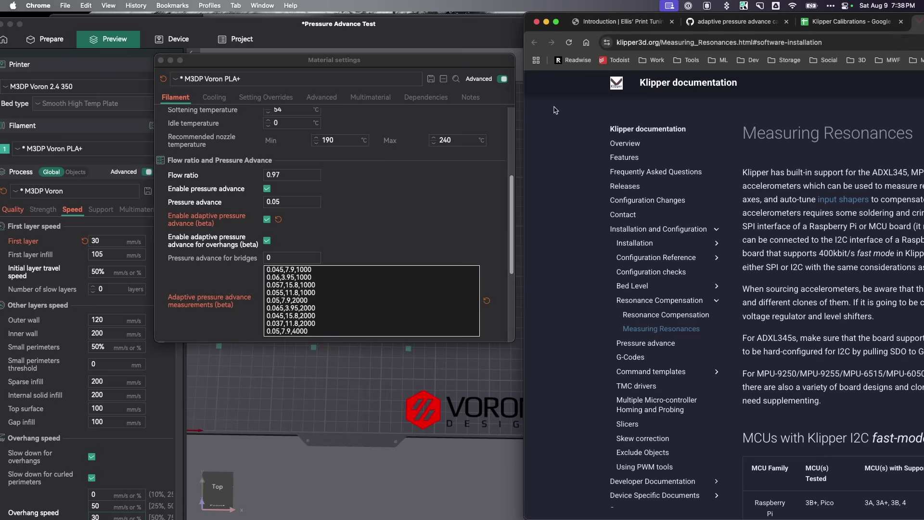
left_click(848, 34)
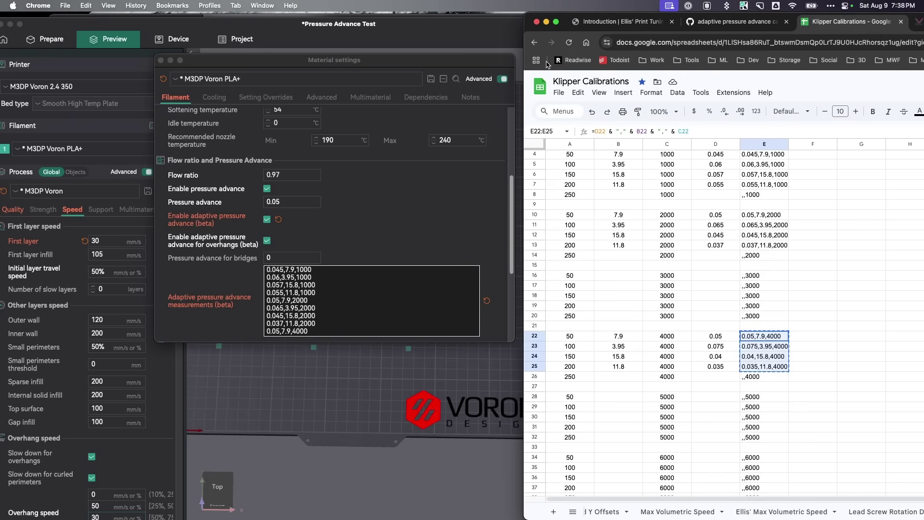
left_click(557, 24)
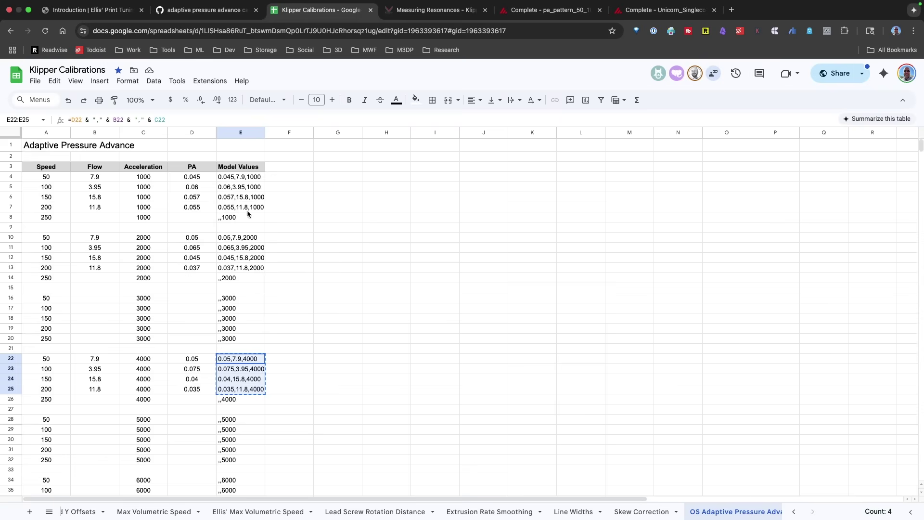
left_click(279, 328)
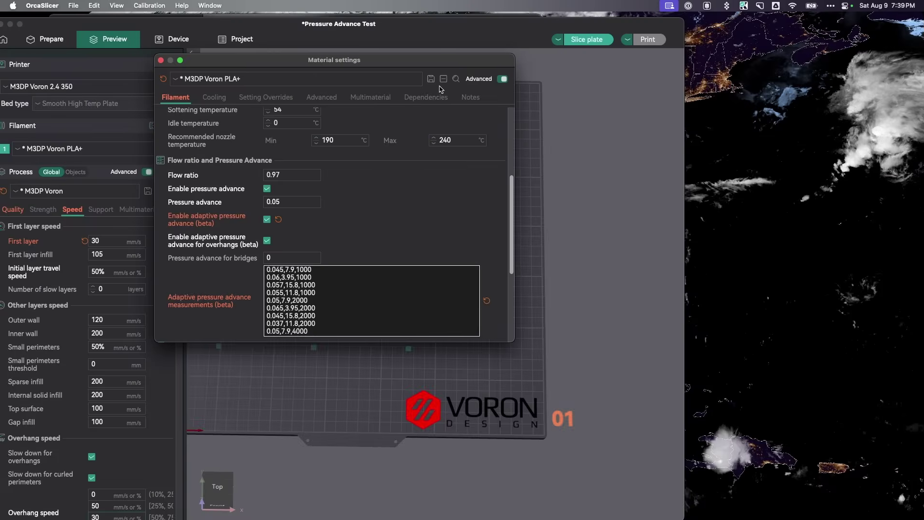
- Save the filament preset as M3DP Voron PLA+ and close the Material settings window
left_click(431, 80)
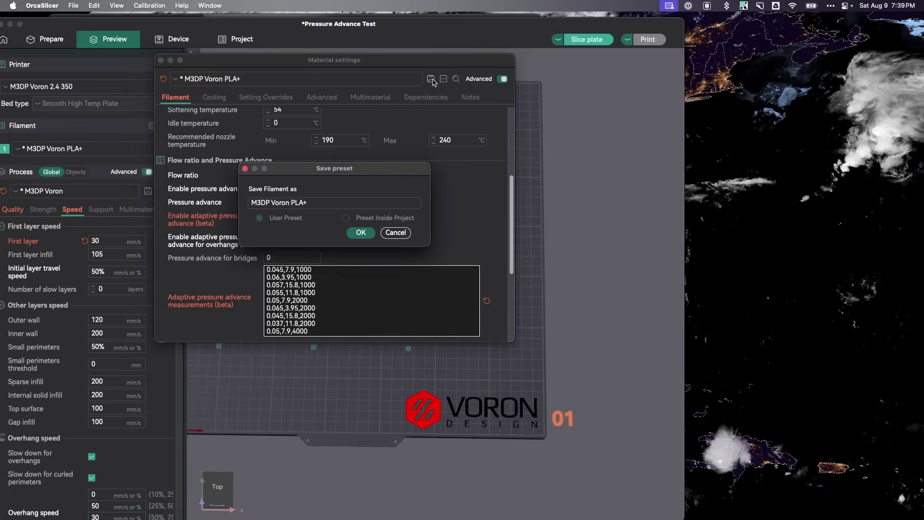
left_click(360, 232)
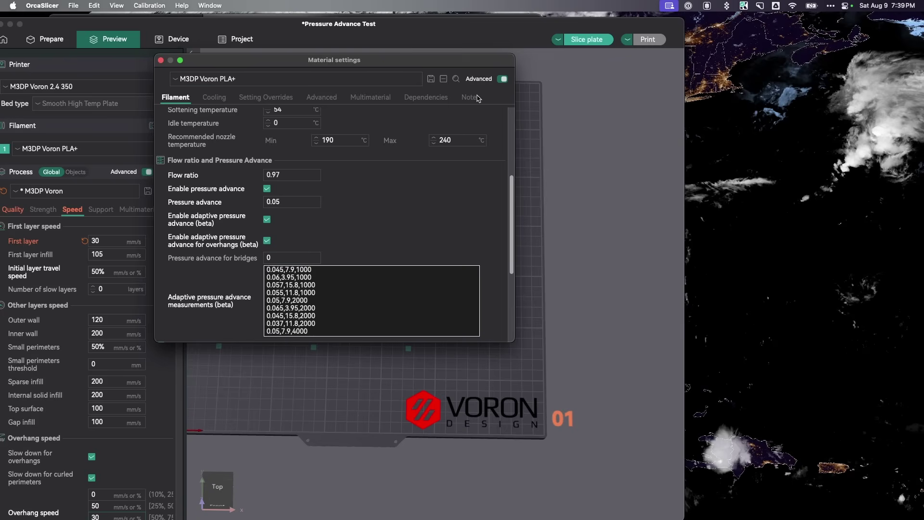
left_click(161, 60)
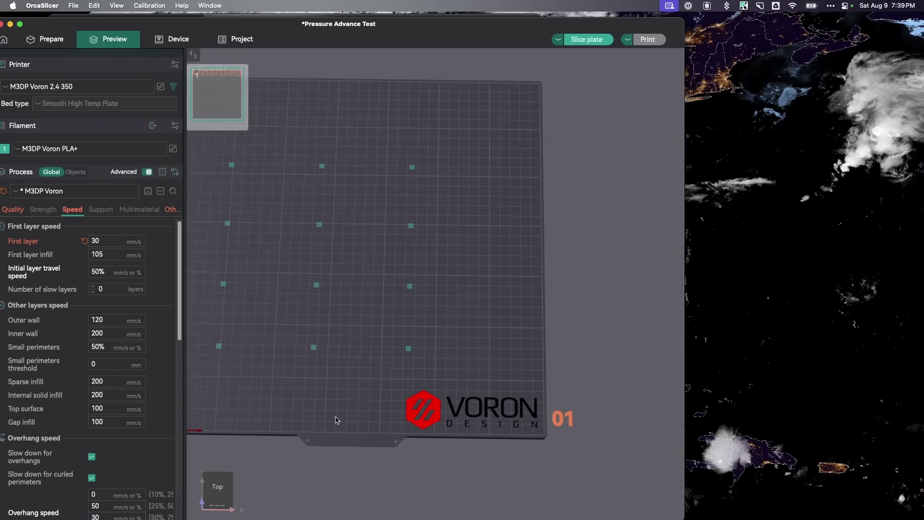